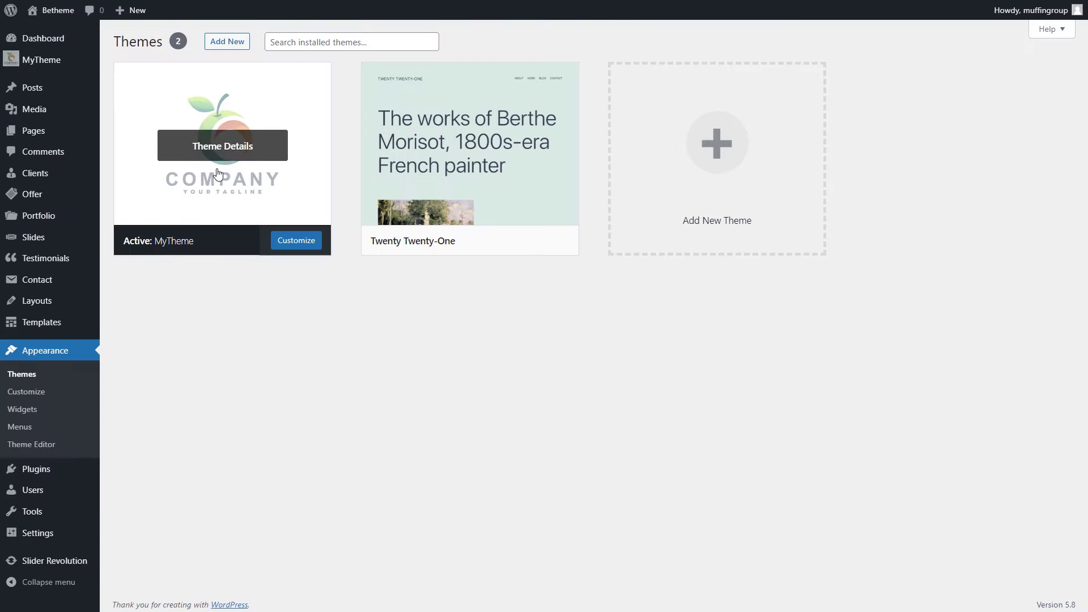
View the active MyTheme theme's details on Appearance > Themes, then go to the Dashboard.
click(224, 145)
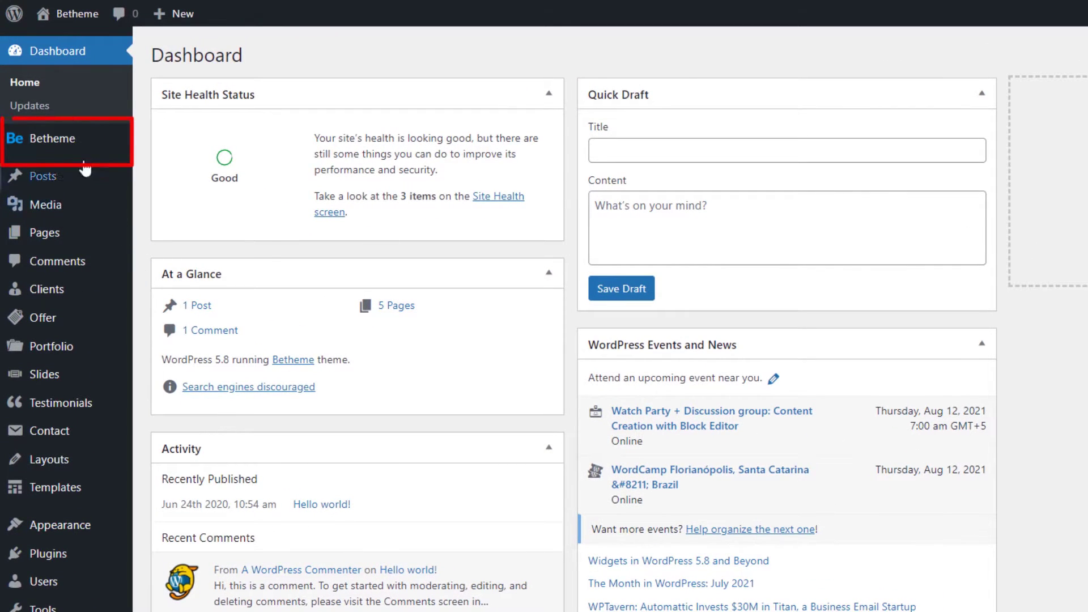
Open the Betheme welcome page from the admin sidebar.
mouse_move(66, 149)
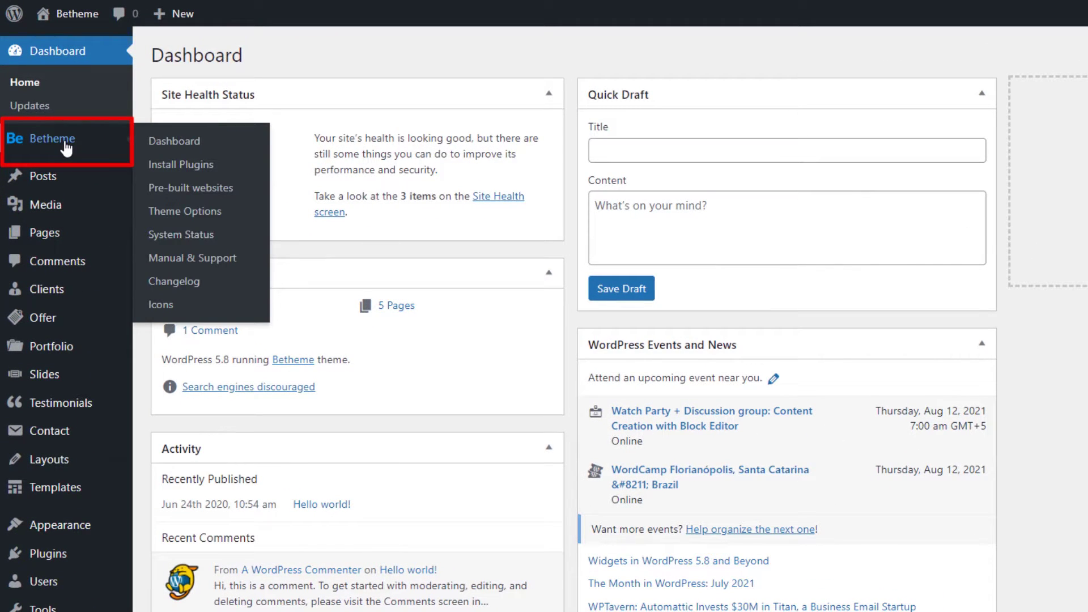
click(67, 149)
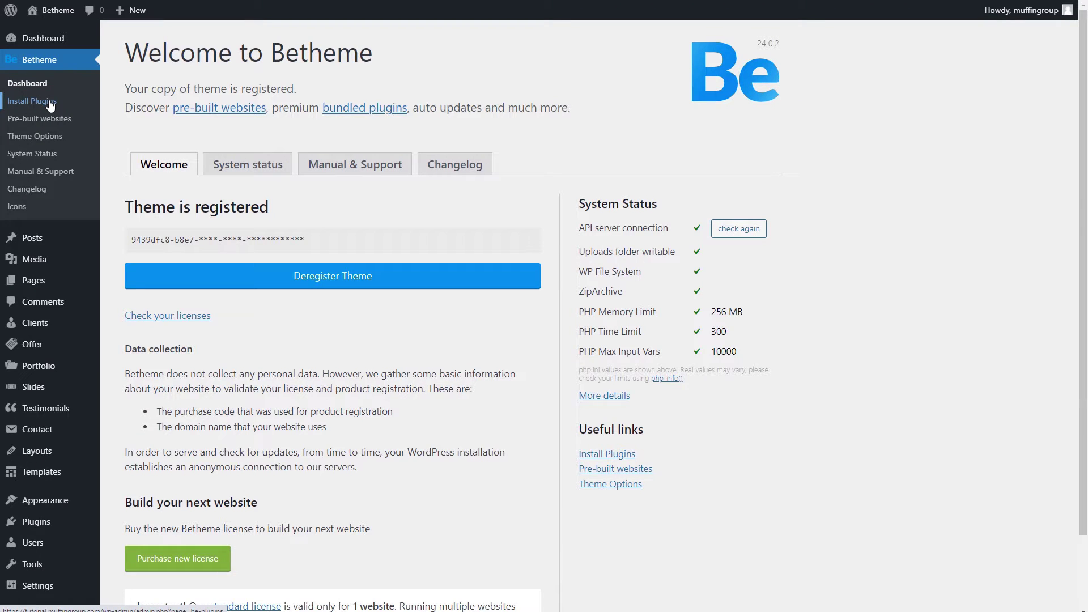
Install BeCustom 1.0.2 from Betheme's bundled plugins list and activate it.
click(49, 105)
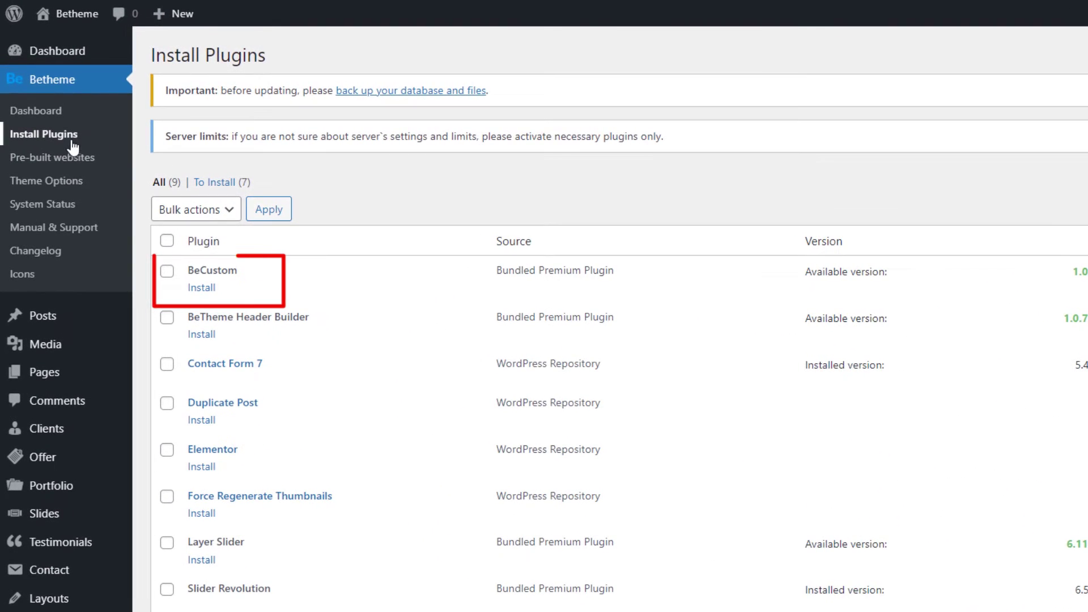
click(201, 288)
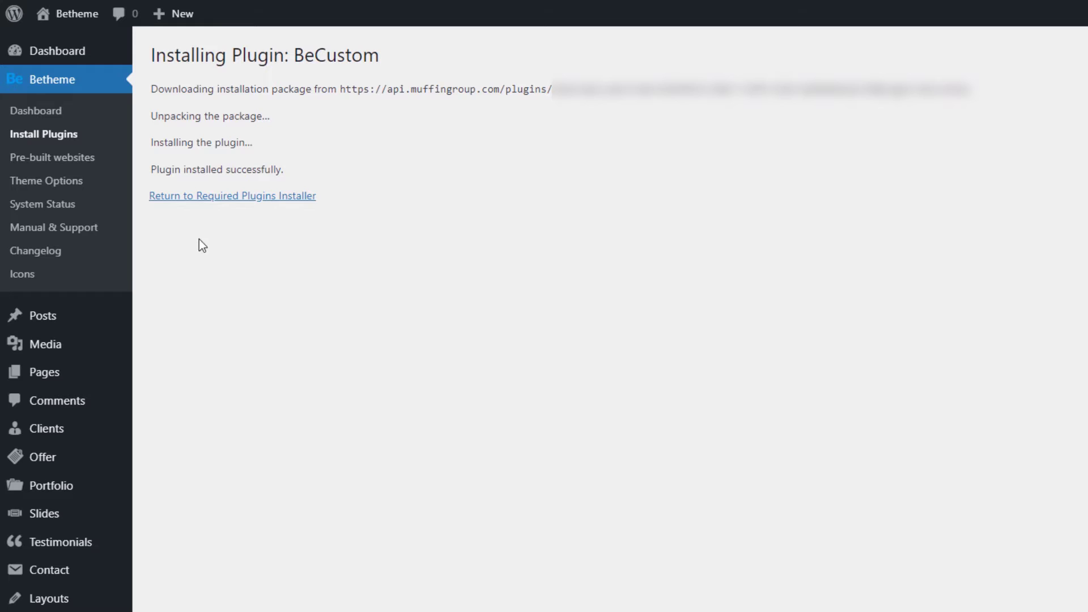
click(208, 199)
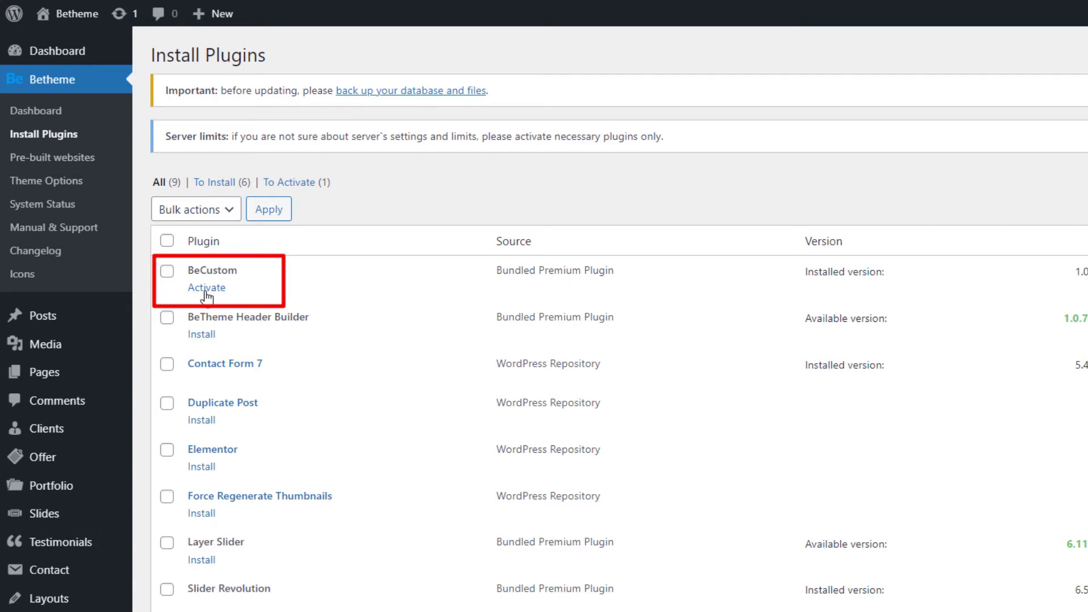
click(206, 289)
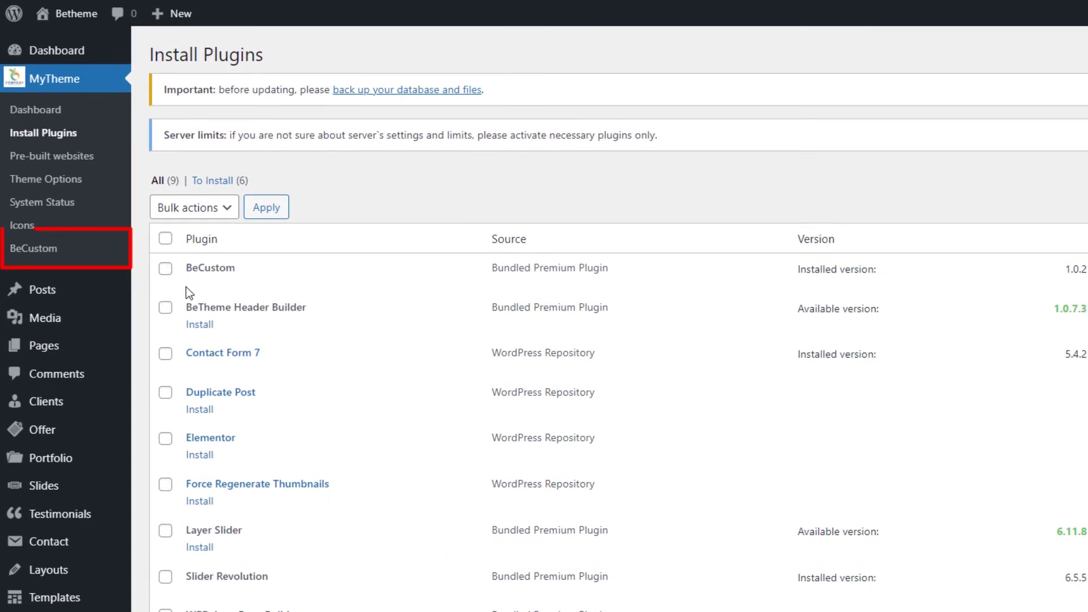
Open BeCustom from the MyTheme sidebar submenu.
click(45, 255)
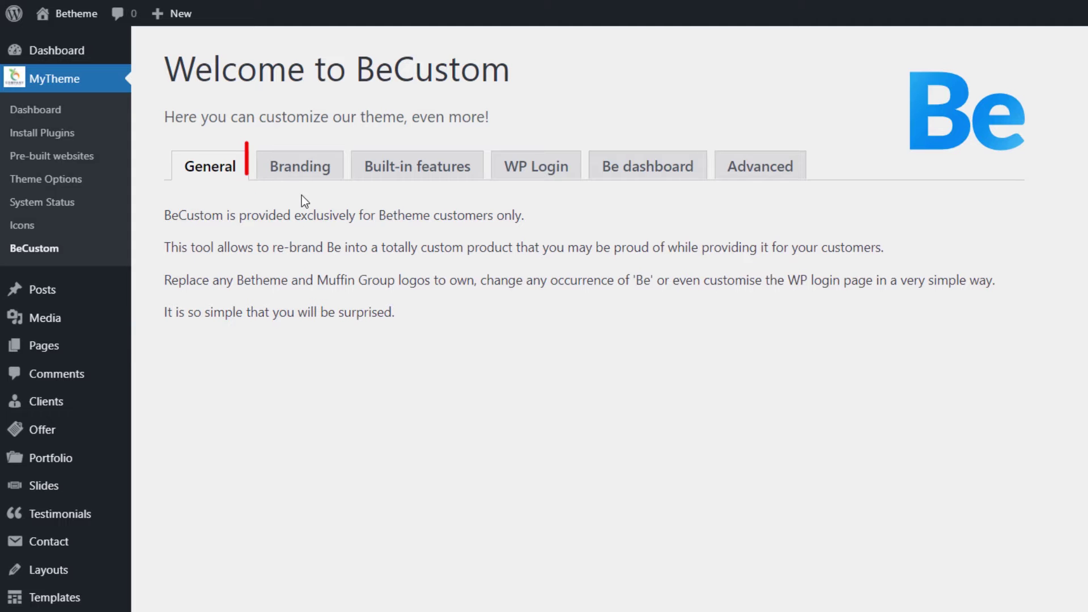
Save BeCustom branding with theme name MyTheme, COMPANY apple logo and description 'My custom theme!'.
click(301, 174)
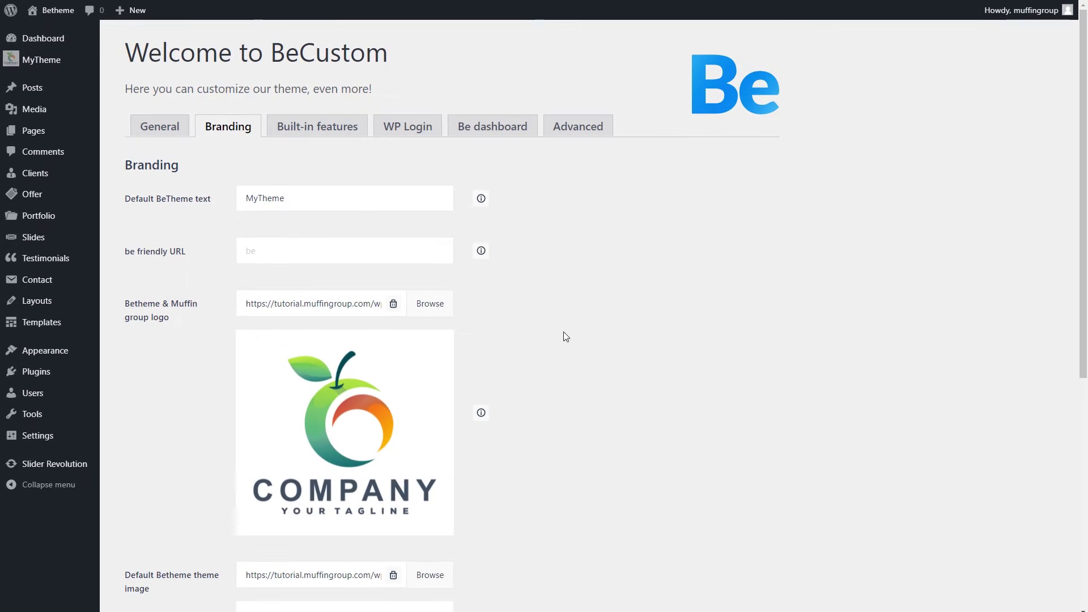
scroll(564, 335, down, 3)
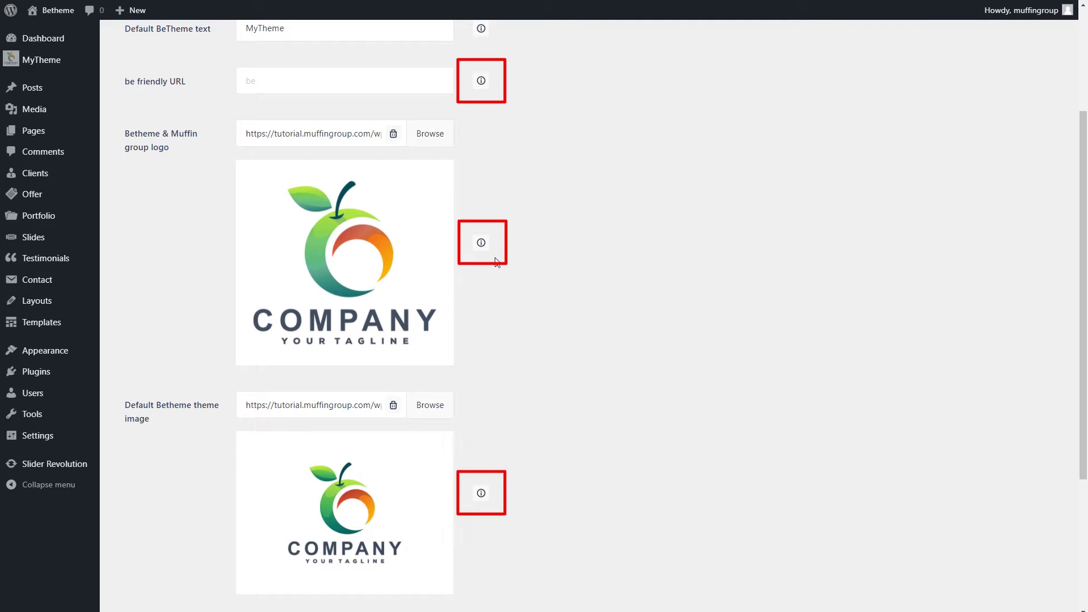
click(481, 245)
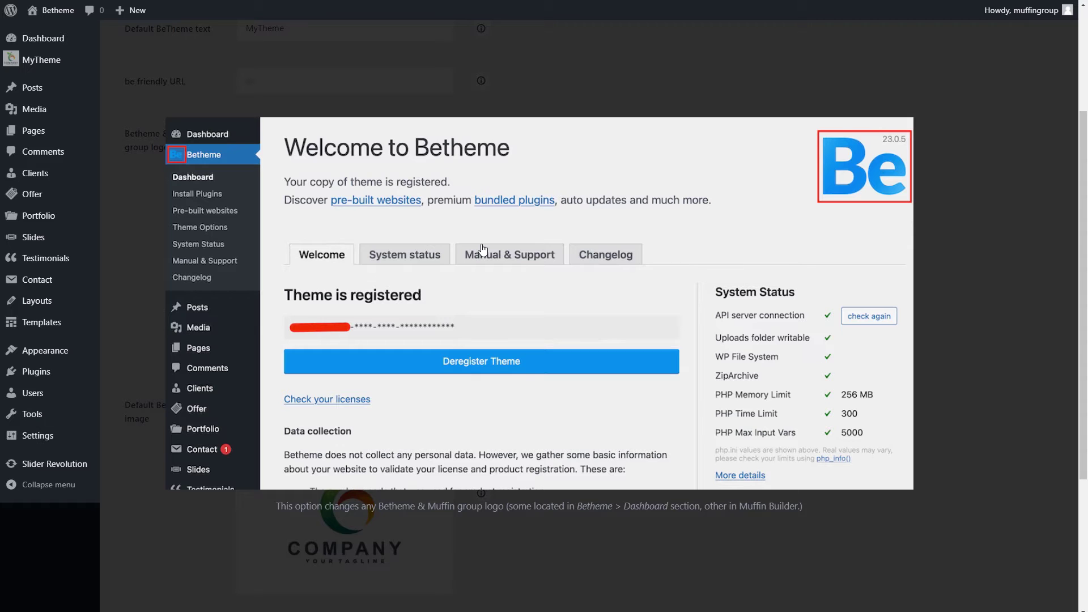
click(481, 249)
scroll(481, 245, down, 5)
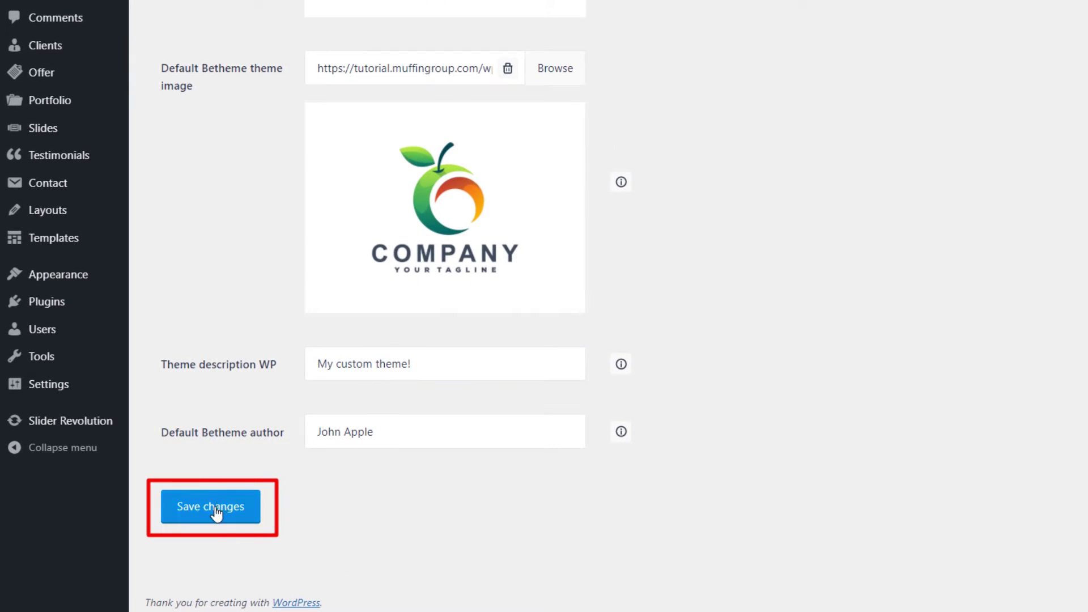
click(217, 514)
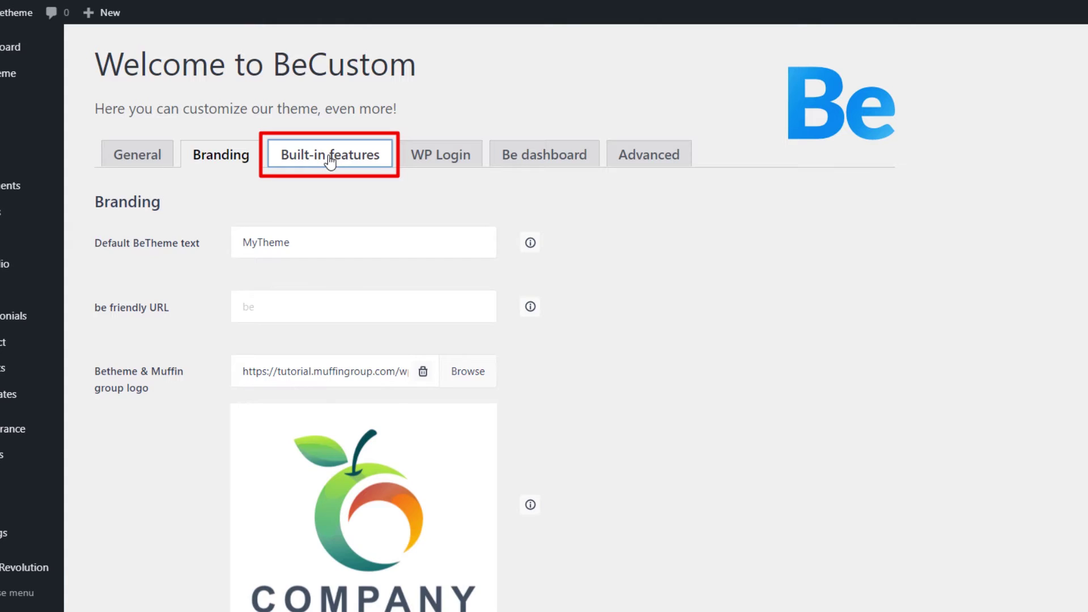
Set Theme version and Theme Update to Visible in BeCustom's Built-in features.
click(330, 161)
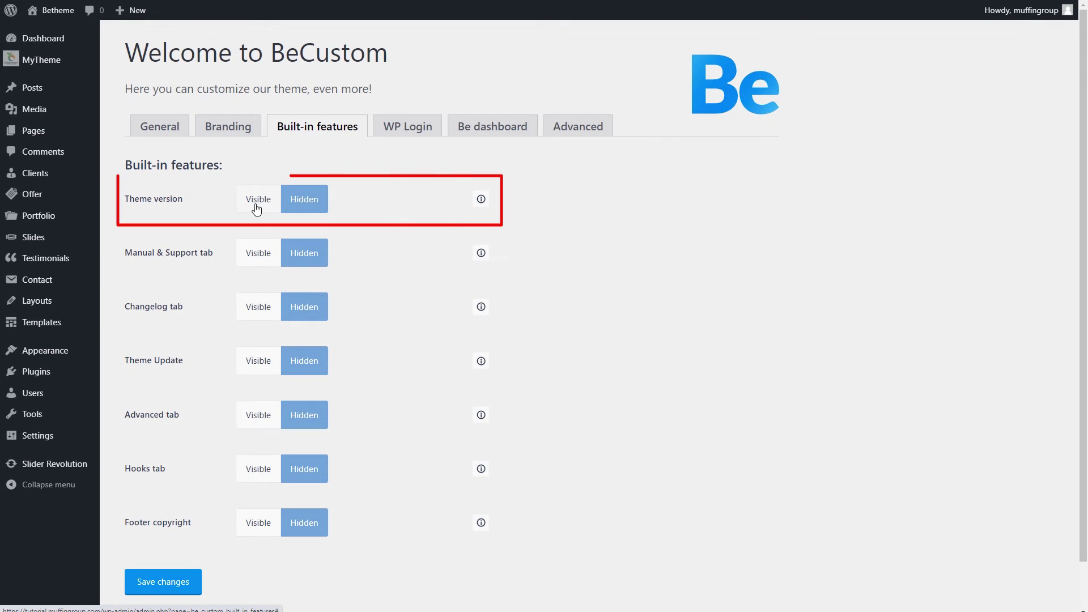
click(258, 203)
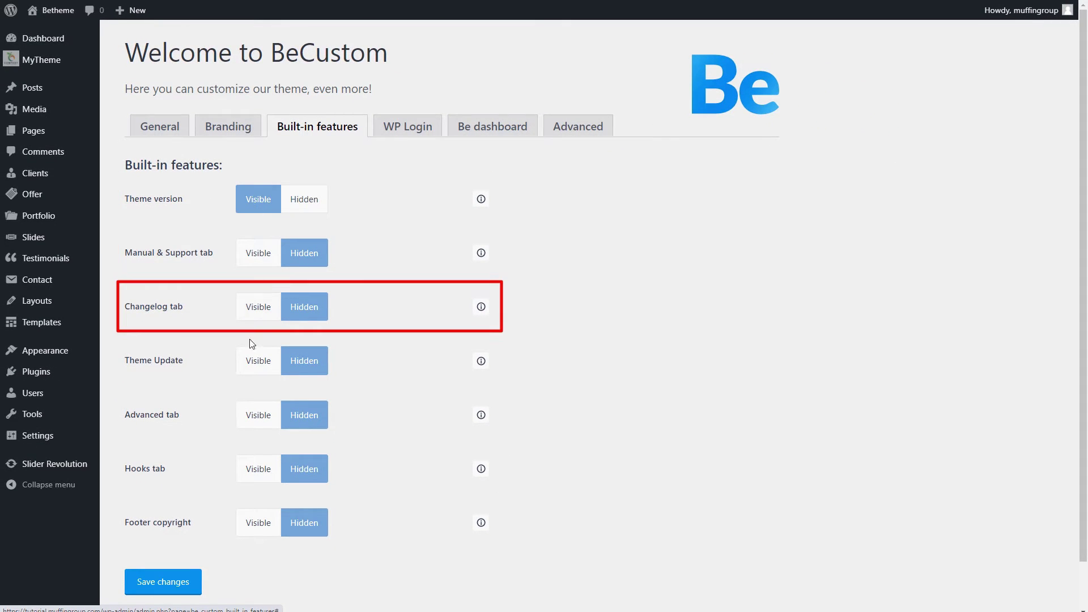
click(253, 363)
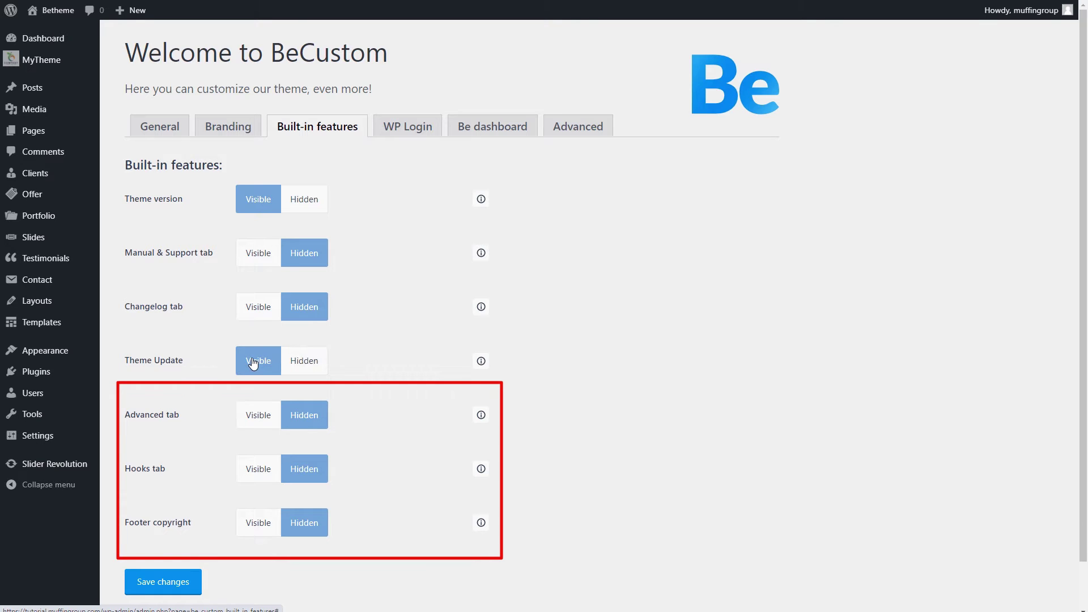
click(481, 363)
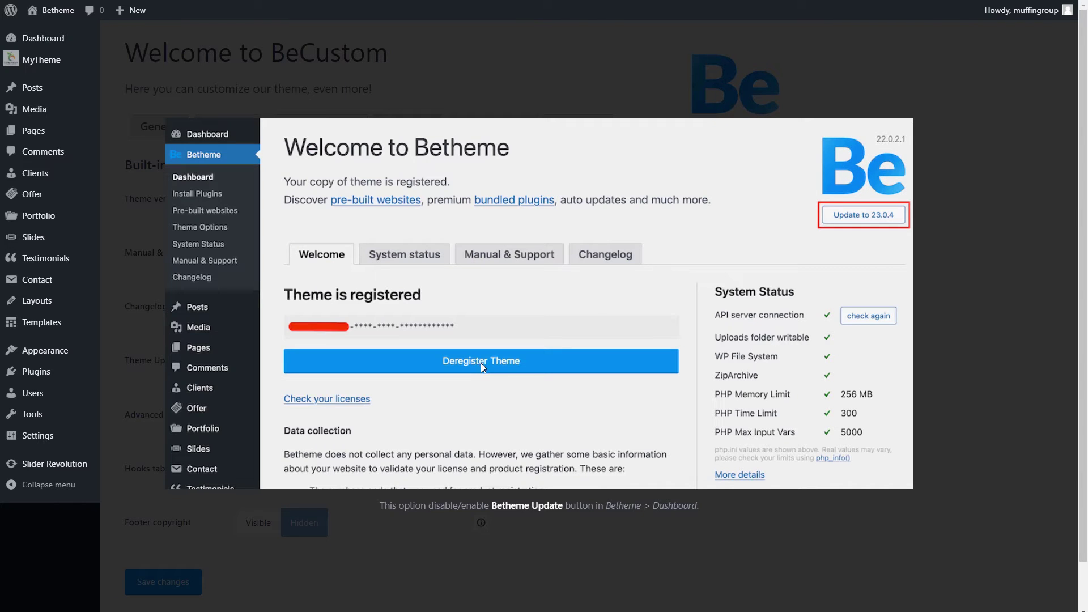
click(480, 362)
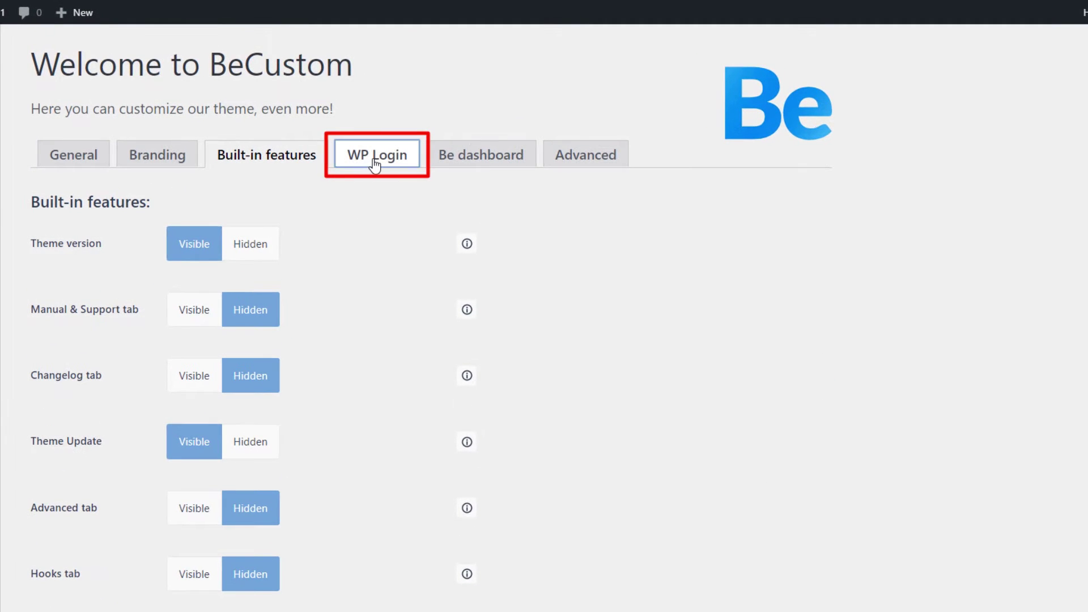
Set 'Enable the custom WP-Login page' to Yes on BeCustom's WP Login tab.
click(374, 162)
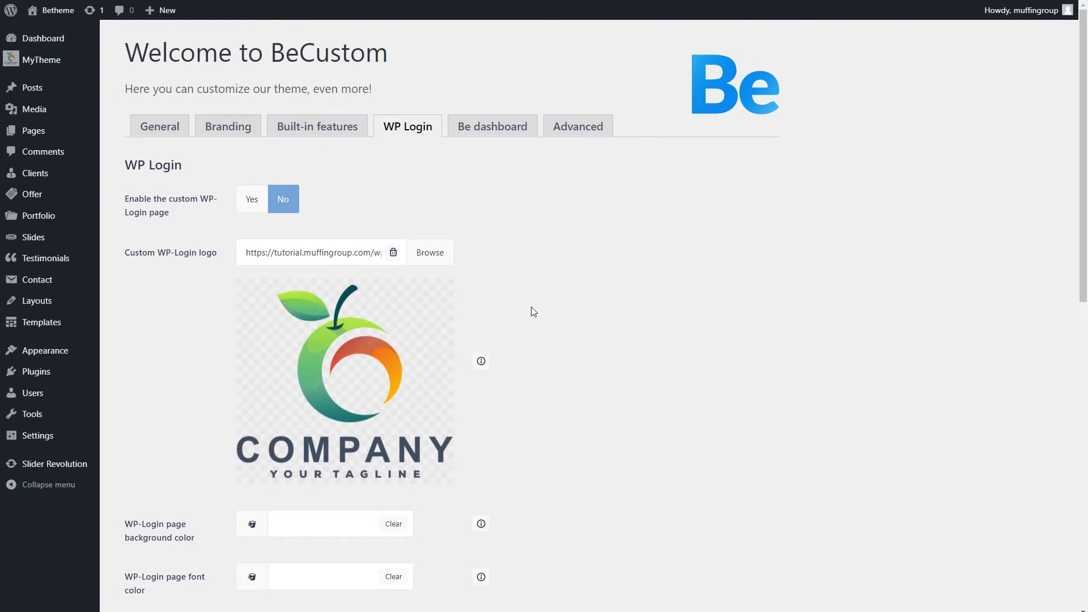
scroll(533, 311, down, 5)
scroll(534, 311, down, 4)
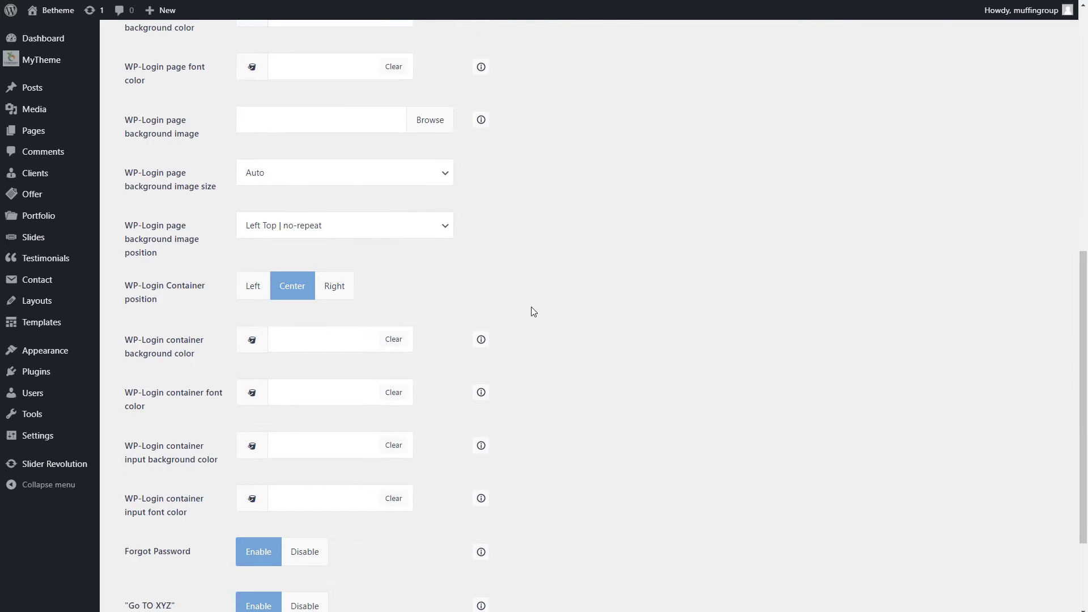
scroll(531, 307, down, 3)
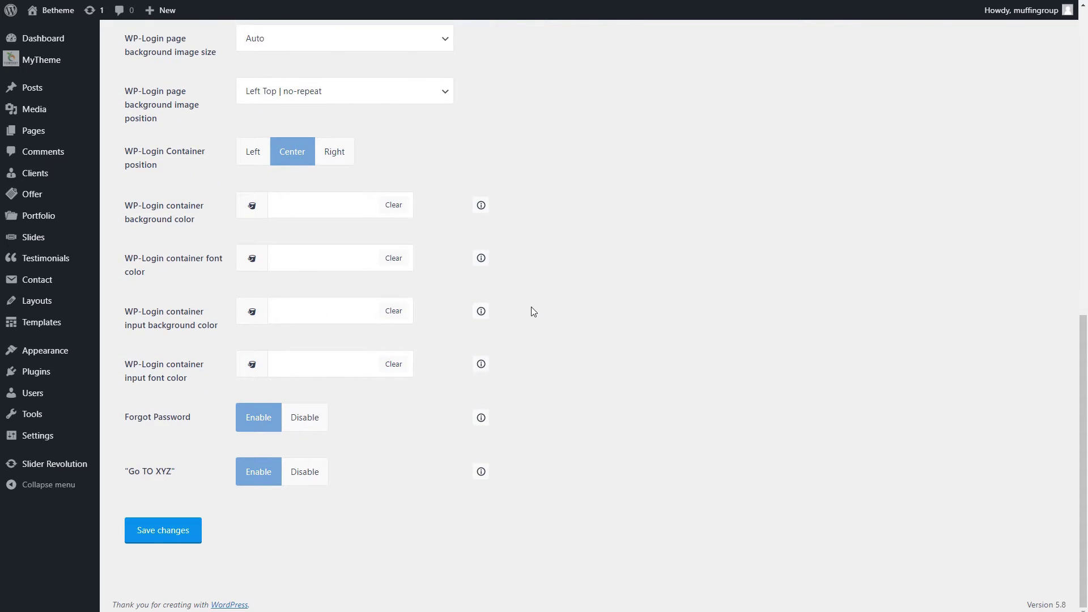
scroll(532, 307, up, 7)
scroll(532, 306, up, 5)
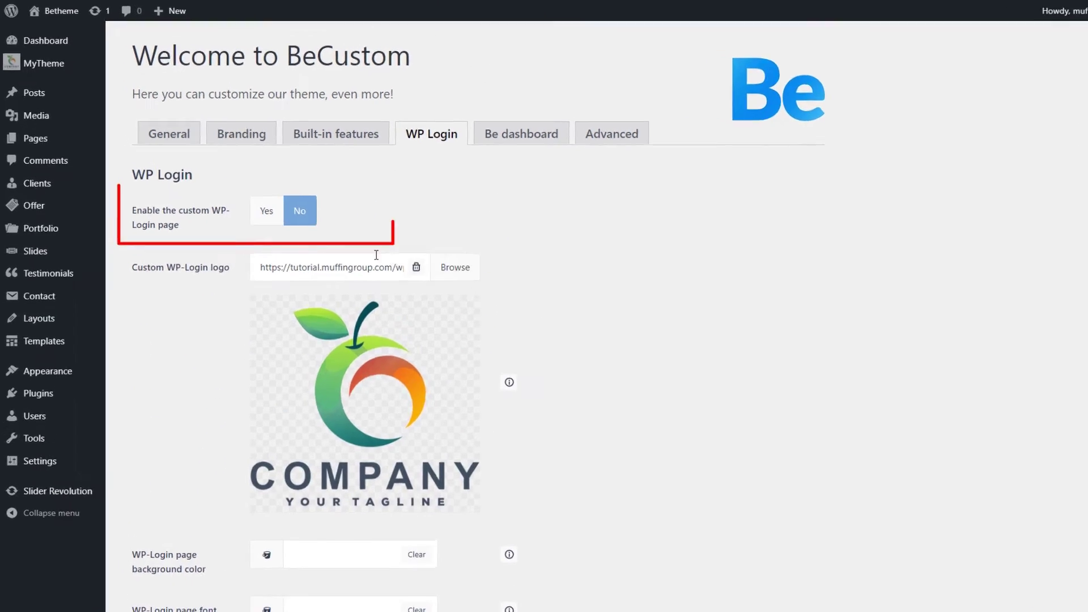
click(303, 241)
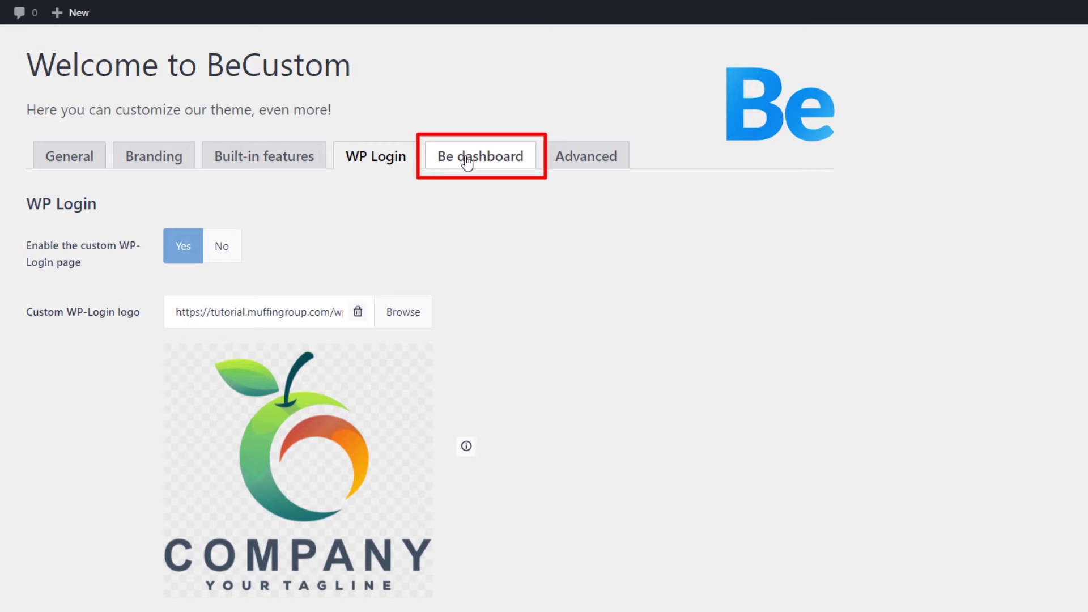
Enter 'Welcome to my Custom Theme' as dashboard welcome text, paste two Welcome-tab paragraphs, and save.
click(466, 163)
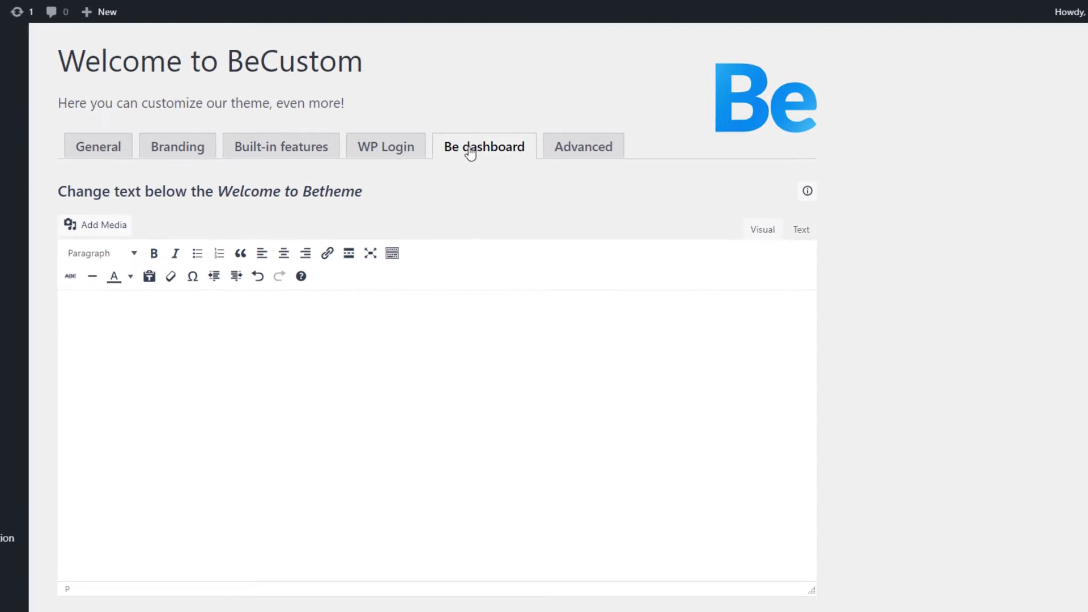
click(305, 335)
text(Welcome to my Custom Theme)
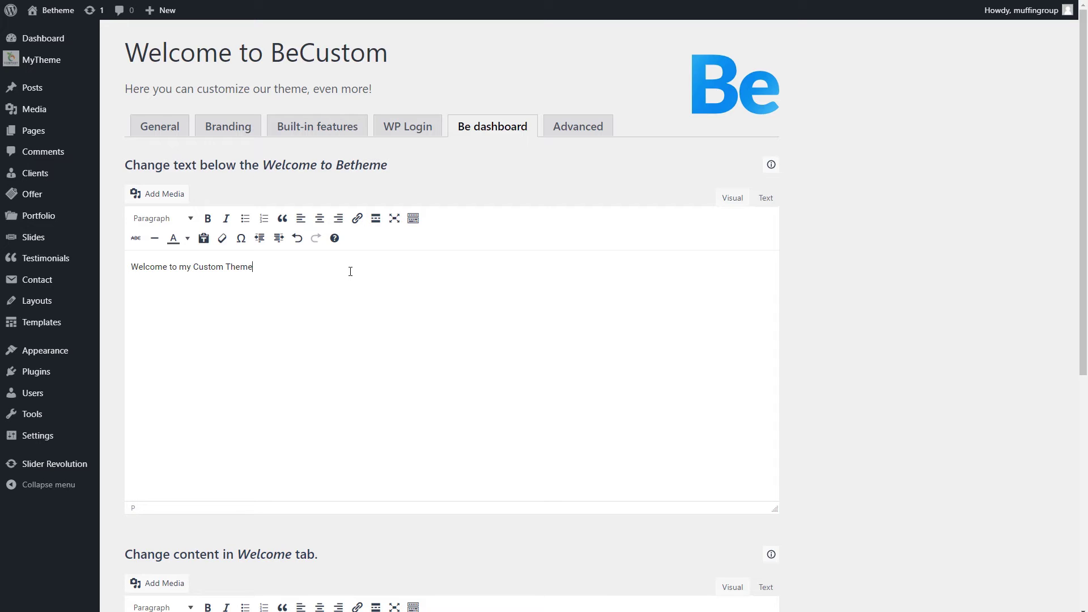
scroll(396, 270, down, 7)
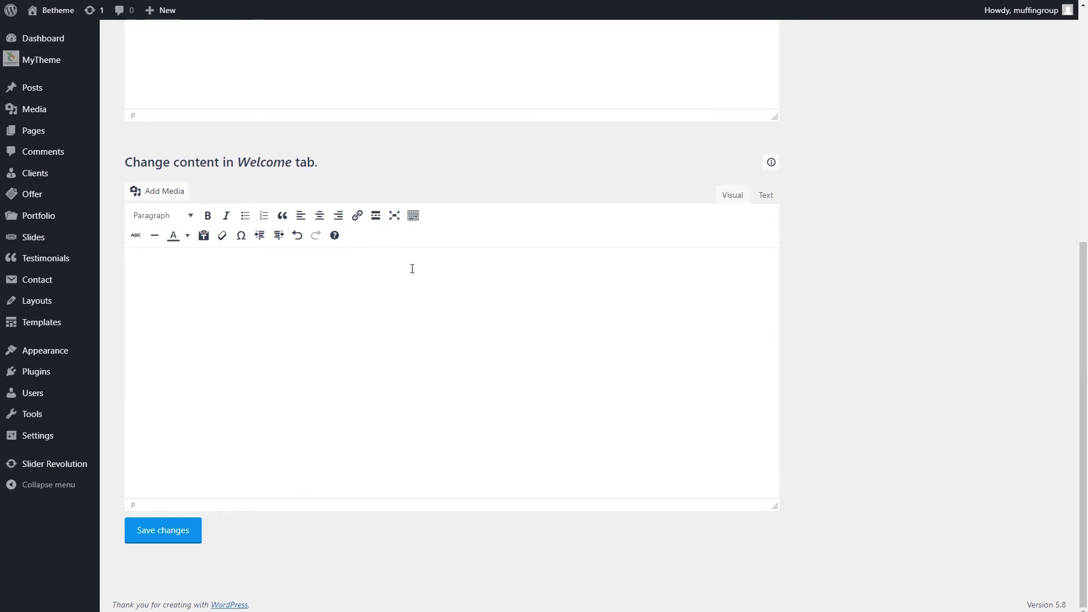
click(412, 268)
text(Lorem ipsum dolor sit amet, consectetur adipiscing elit. Etiam id lorem ipsum. Praesent mattis ipsum non sollicitudin suscipit. Morbi pulvinar risus sit amet condimentum scelerisque. Suspendisse nisl justo, gravida placerat dapibus ut, consectetur vel lorem. Nulla sagittis consequat metus id fringilla. Cras at semper ligula. Aenean turpis neque, tincidunt at mi at, fermentum varius turpis. Cras lacinia eros at tortor placerat ultricies. Nulla tempus consequat justo, sit amet tincidunt augue dignissim sit amet. Donec vel faucibus lorem, nec euismod metus. In sagittis faucibus arcu scelerisque molestie. Pellentesque dictum ac diam aliquet bibendum. Maecenas accumsan cursus mauris, eu dictum mauris facilisis consequat. Ut leo urna, iaculis in sapien eu, tempor lobortis massa. Suspendisse potenti. Class aptent taciti sociosqu ad litora torquent per conubia nostra, per inceptos himenaeos. Morbi lacus tellus, hendrerit quis tortor sed, sagittis sagittis velit. Cras sapien nulla, faucibus non egestas non, fermentum nec metus. Duis quis ex massa. Fusce augue leo, fermentum vitae interdum eu, sodales nec nibh. Quisque lacinia est eget dignissim ornare. Morbi pulvinar venenatis nisl, porttitor iaculis enim euismod maximus. Morbi vehicula libero in tristique pulvinar.)
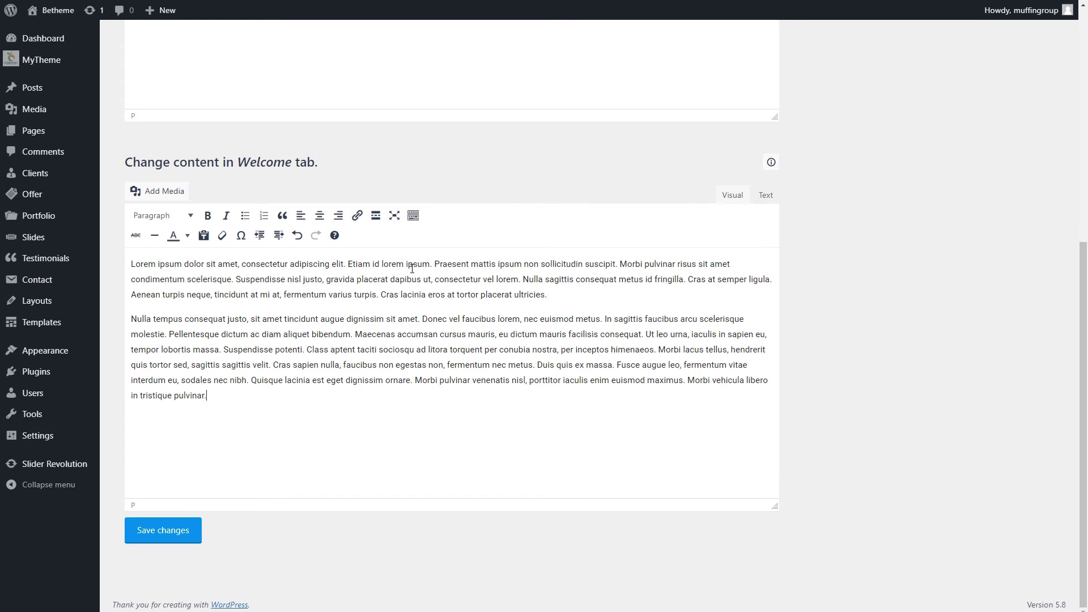
click(190, 532)
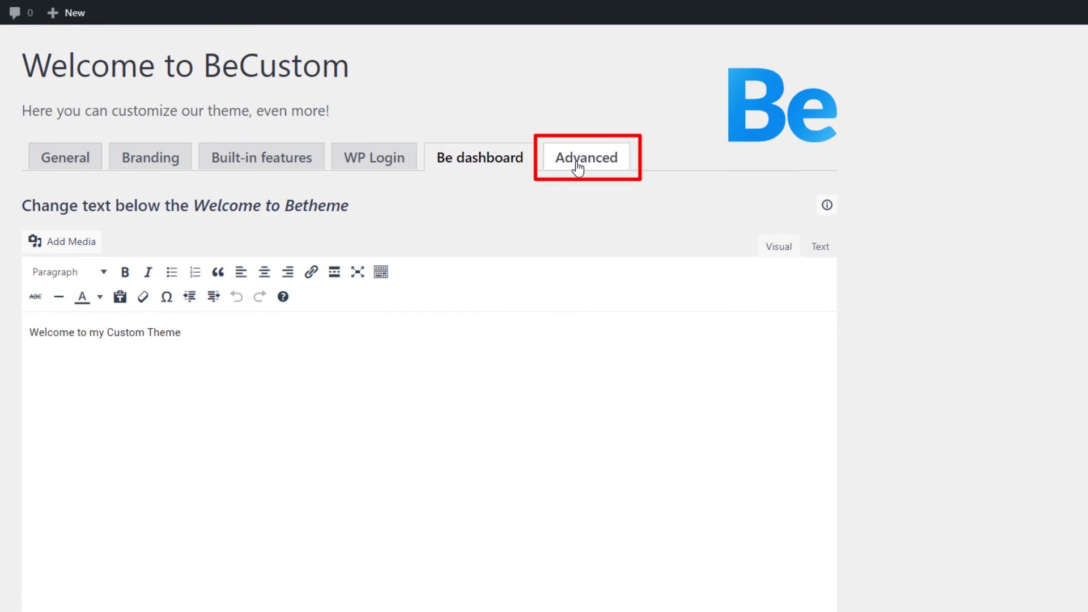
Paste the exported settings string into the Advanced tab's Import/Export box and import it.
click(577, 168)
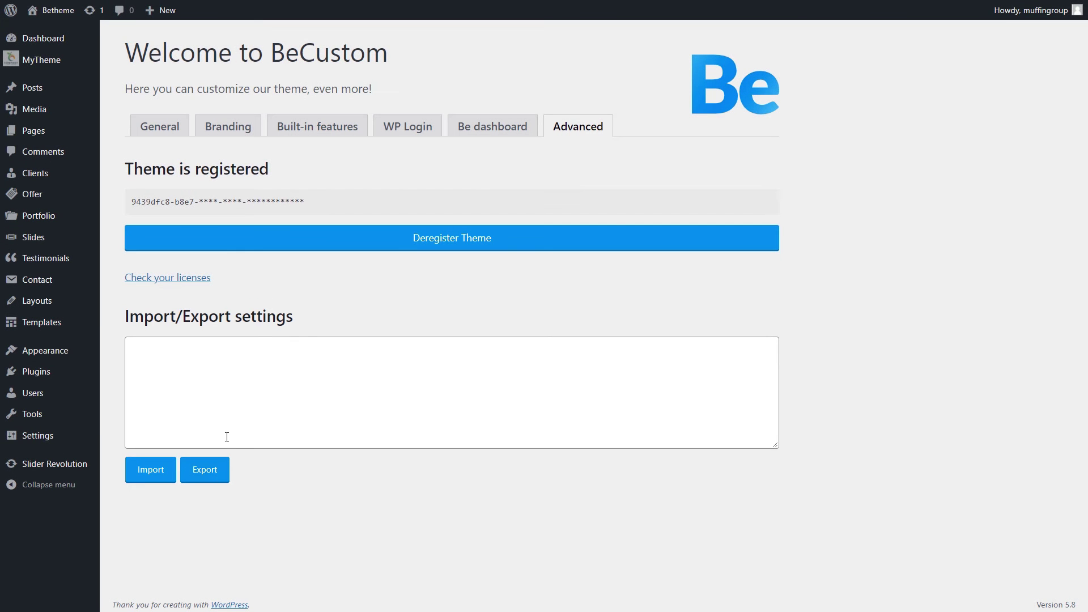
click(227, 437)
key(ctrl+v)
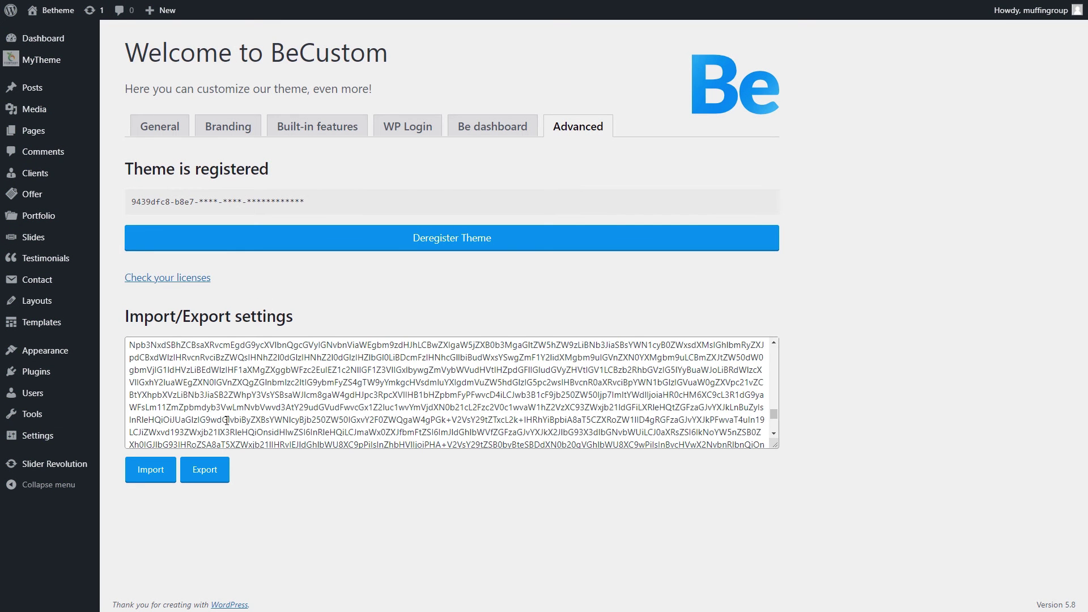
click(150, 471)
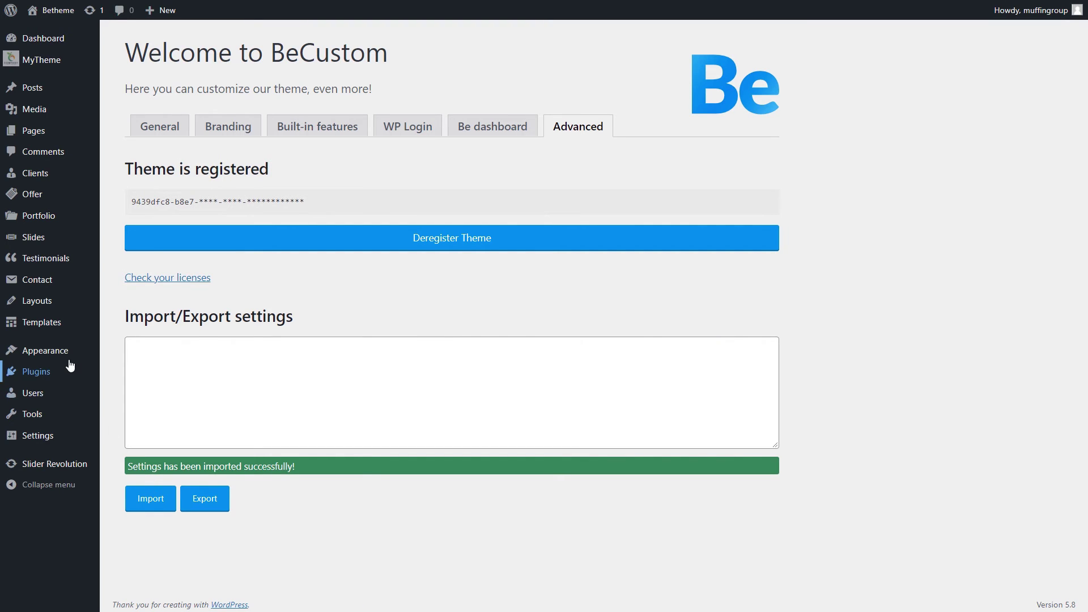
Review the rebranded MyTheme's Theme Details on Appearance > Themes.
mouse_move(62, 356)
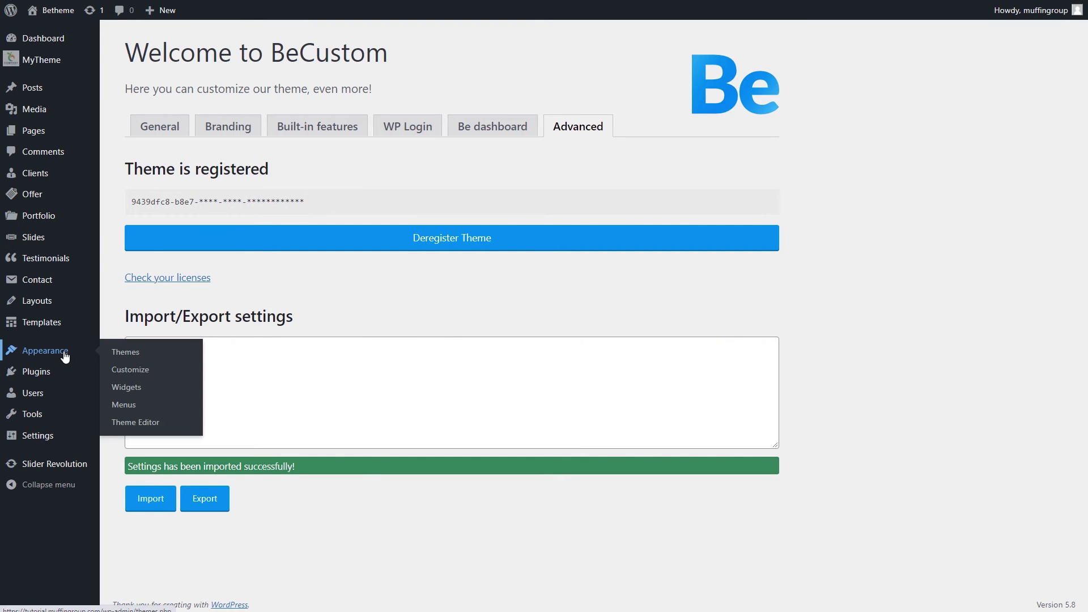
click(115, 357)
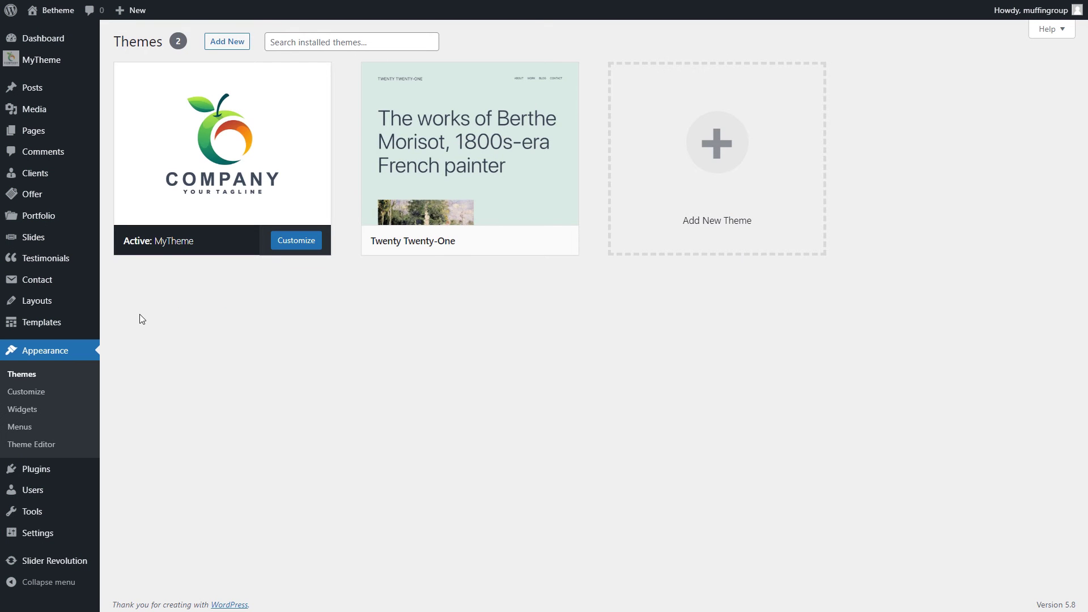
click(227, 149)
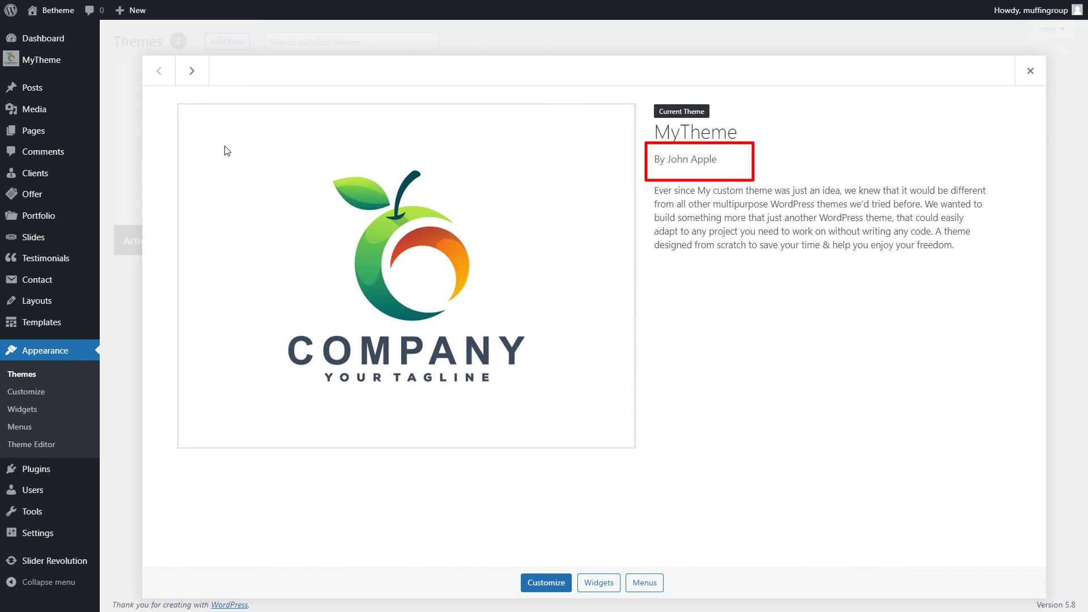
click(114, 141)
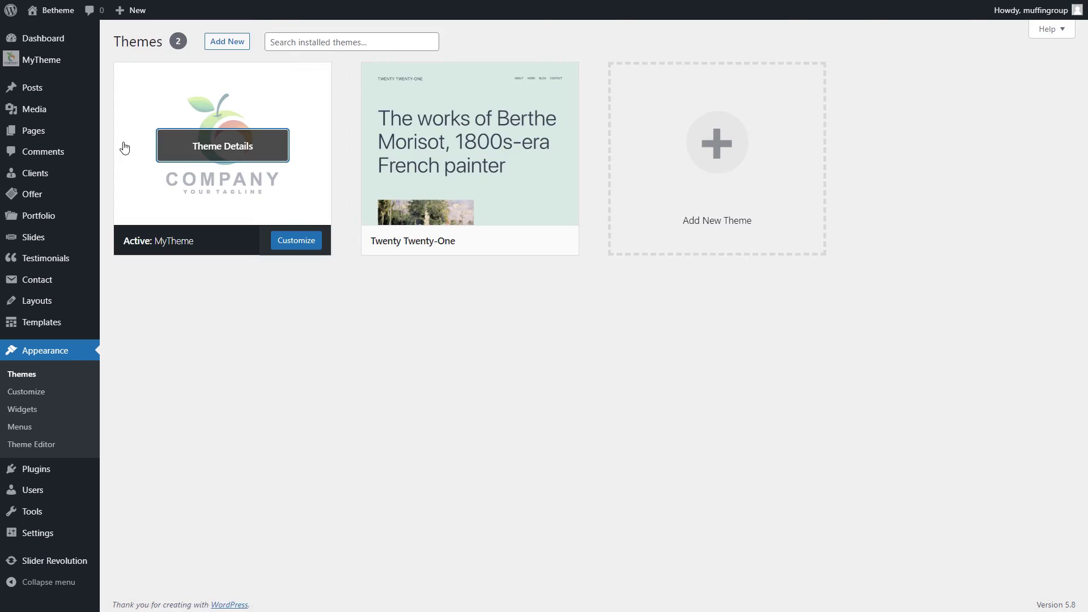
Check MyTheme's Theme Options page, then log out via the account menu.
mouse_move(44, 63)
click(131, 120)
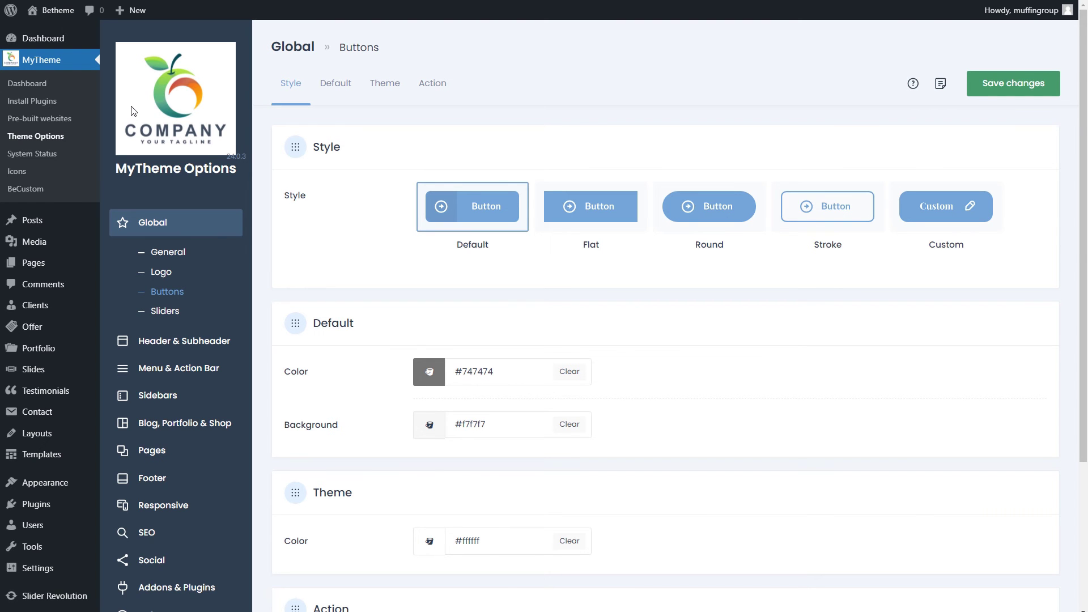
mouse_move(1015, 11)
click(995, 72)
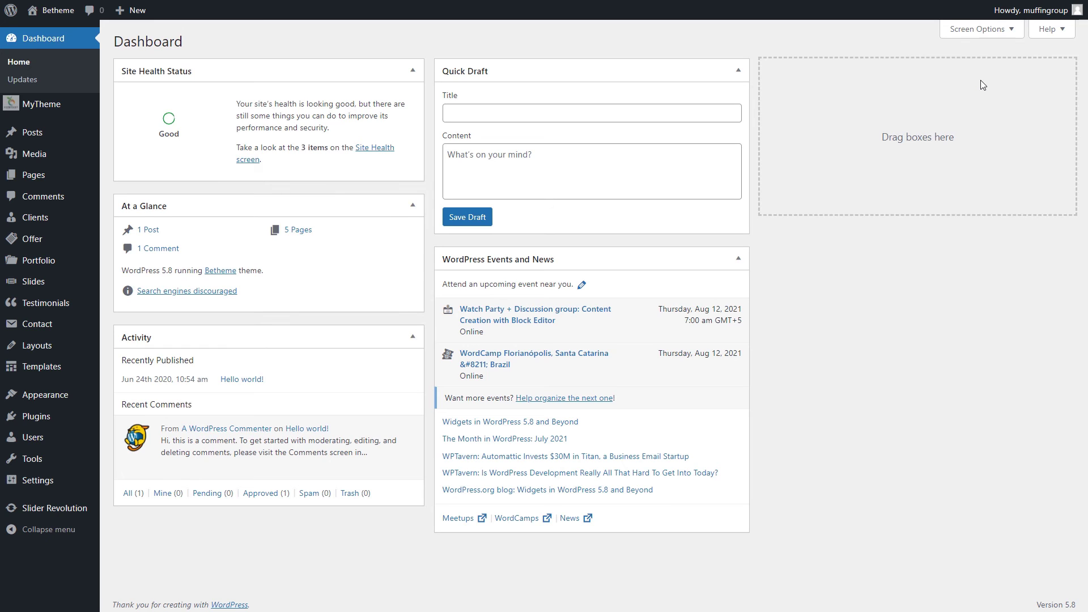
From the Users list, change the admin user's role from Administrator to Editor and update the user.
click(34, 437)
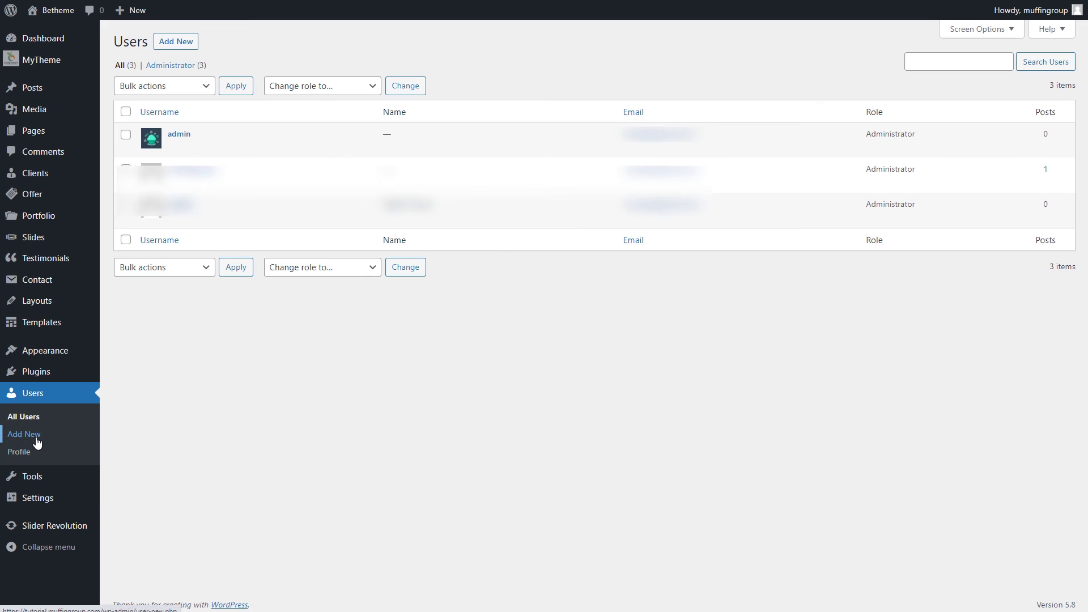
click(175, 147)
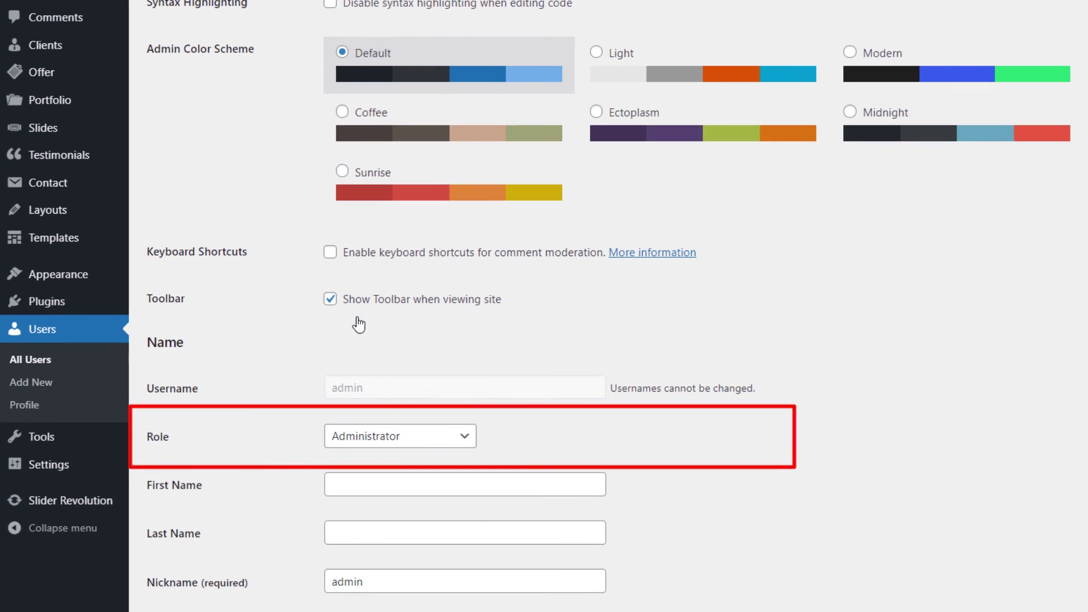
click(385, 437)
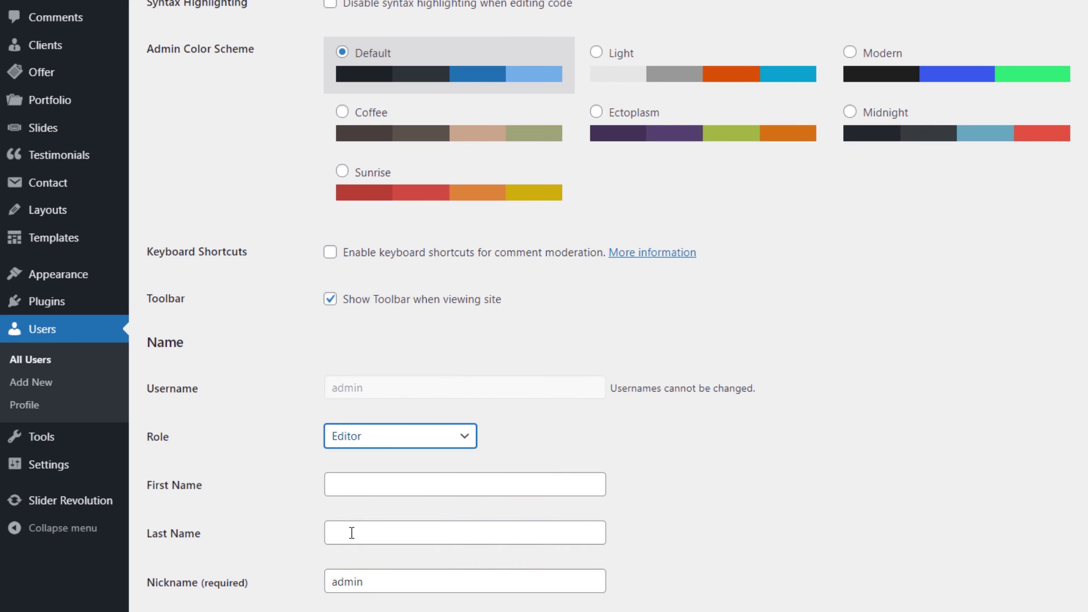
scroll(351, 533, down, 7)
scroll(351, 533, down, 7)
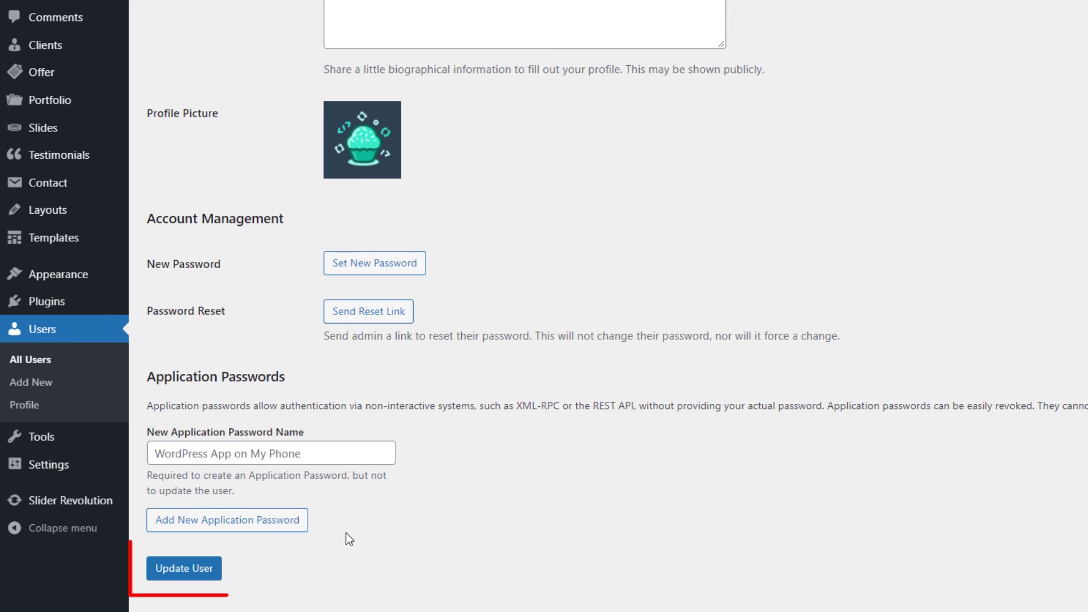
click(183, 573)
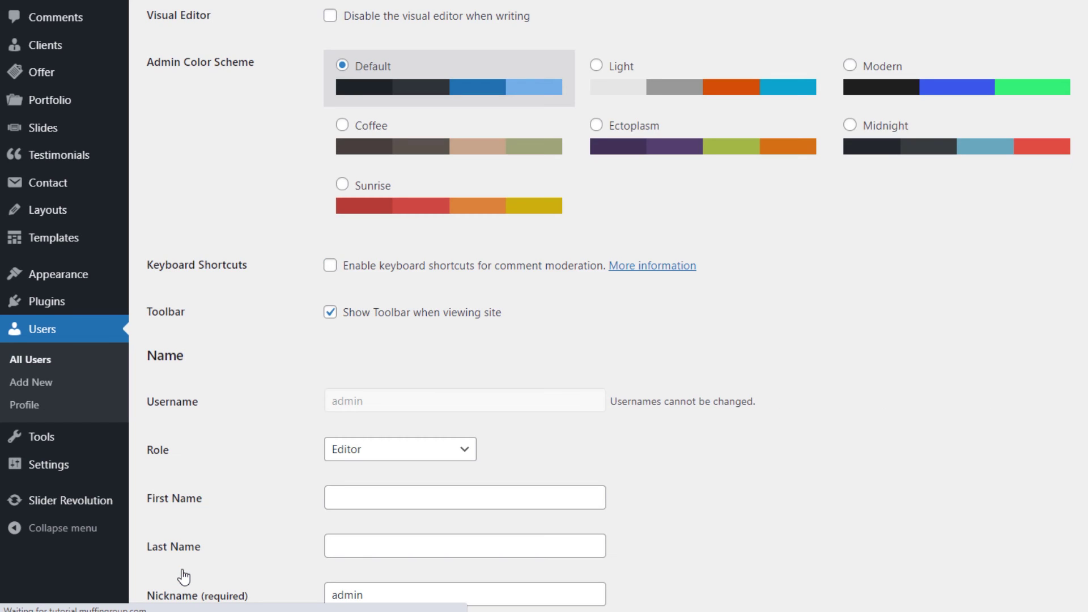